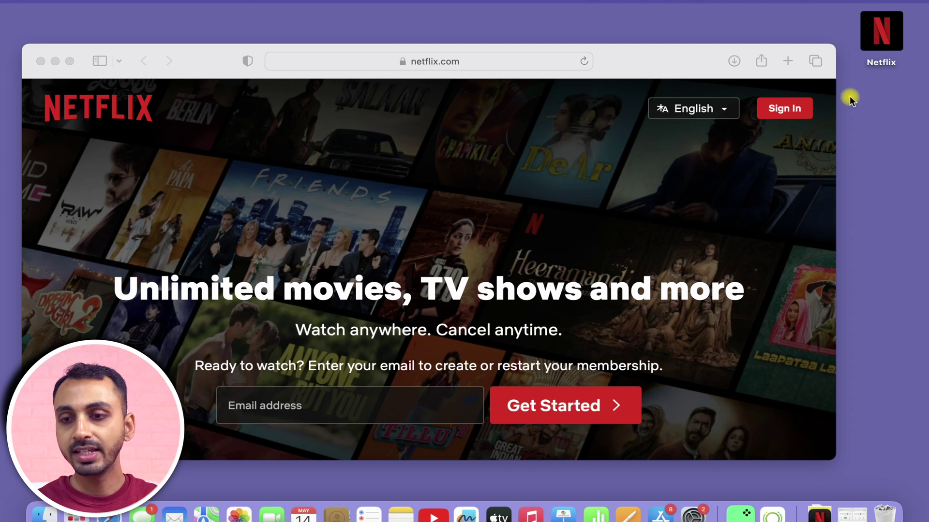
Launch the App Store from the Dock over the Netflix homepage.
mouse_move(850, 60)
mouse_down()
mouse_move(902, 83)
mouse_move(914, 28)
mouse_move(851, 17)
mouse_move(863, 70)
mouse_up()
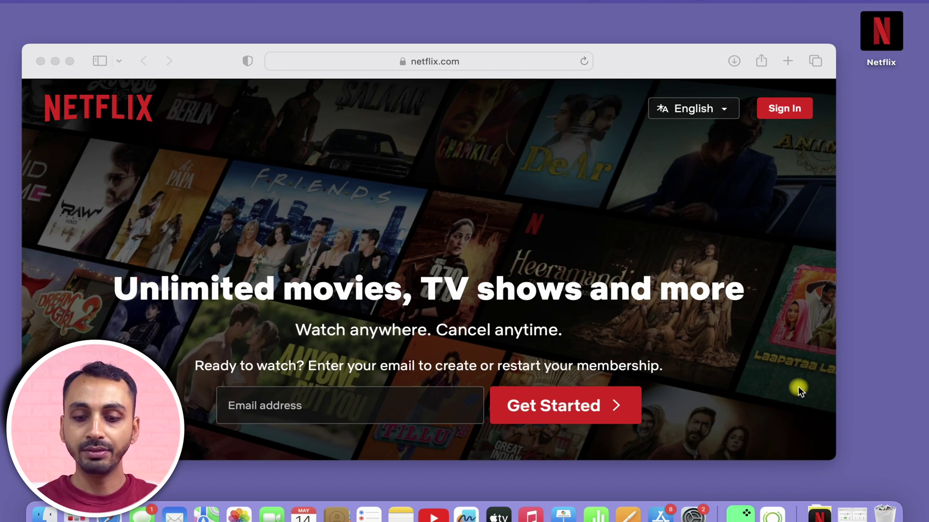
click(660, 515)
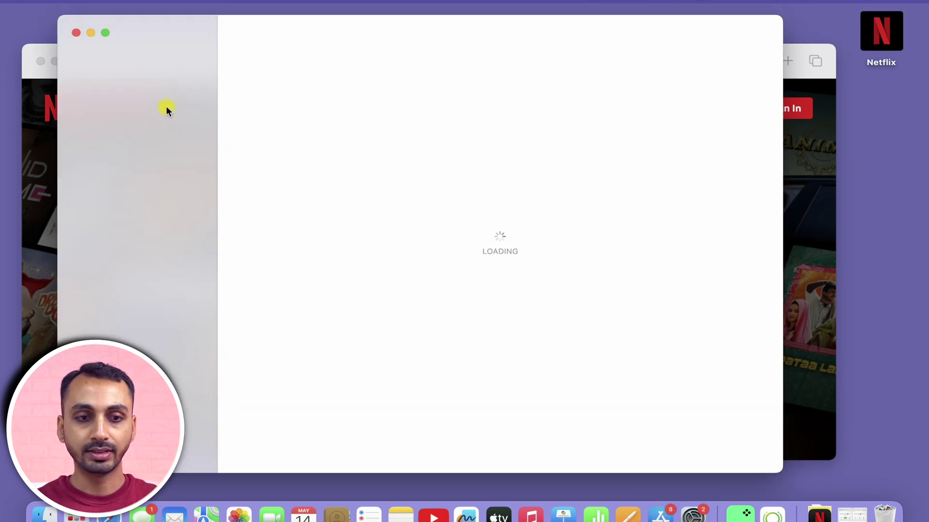
Search the App Store for 'netflix'.
click(148, 62)
text(netfli)
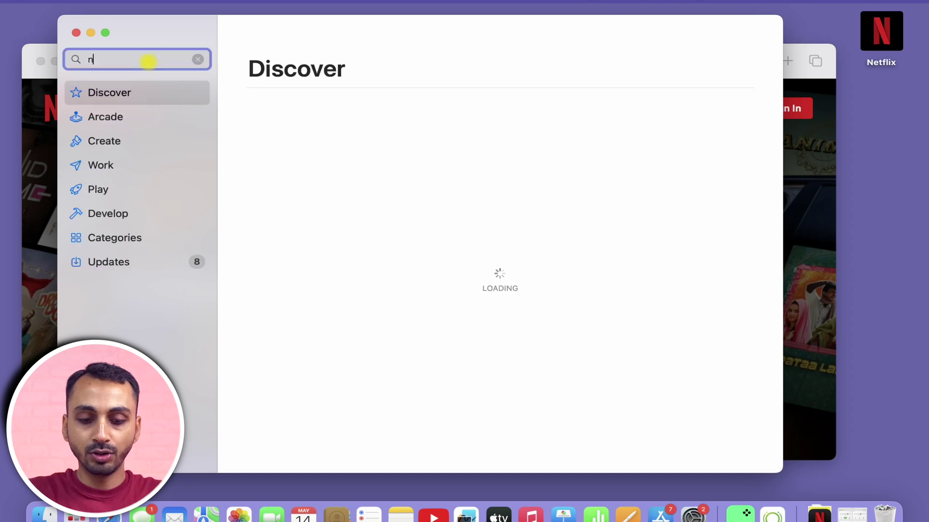
text(x)
key(Return)
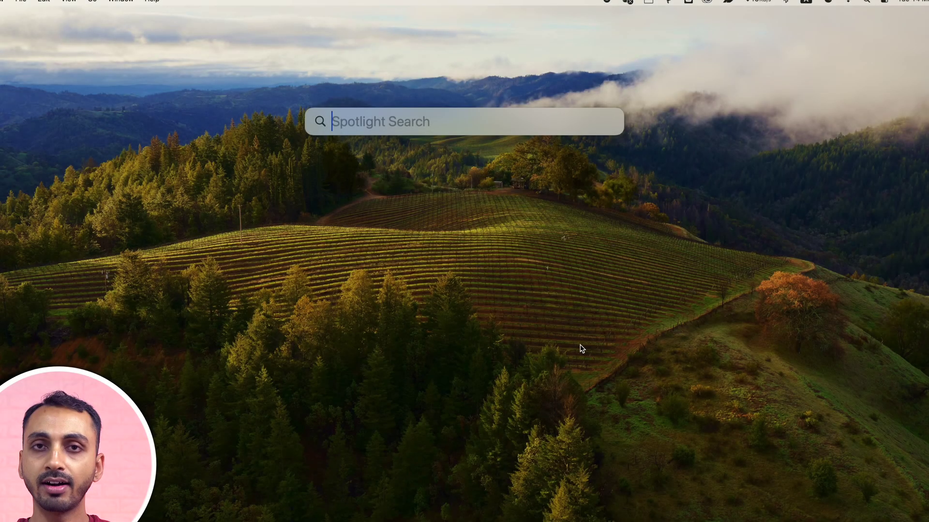
Launch Safari through a Spotlight search for 'safari'.
key(Escape)
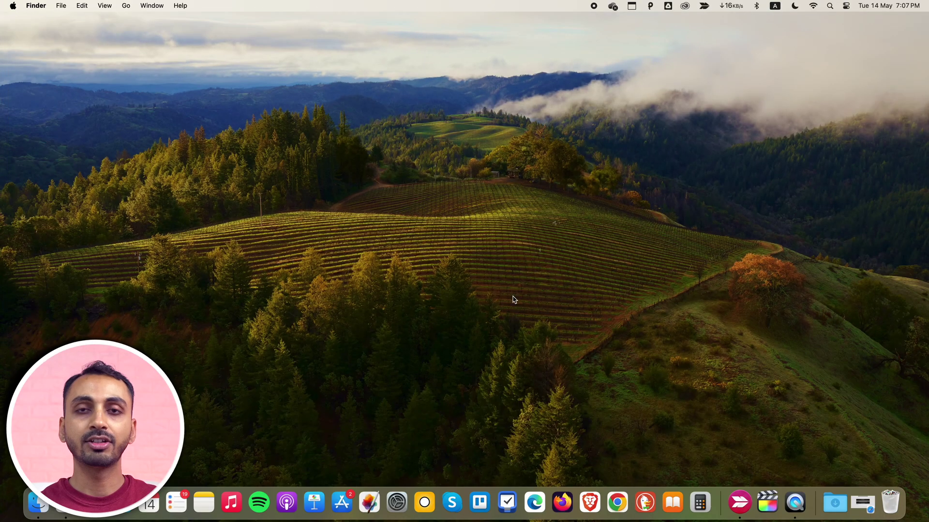
key(super+space)
text(safari)
key(Return)
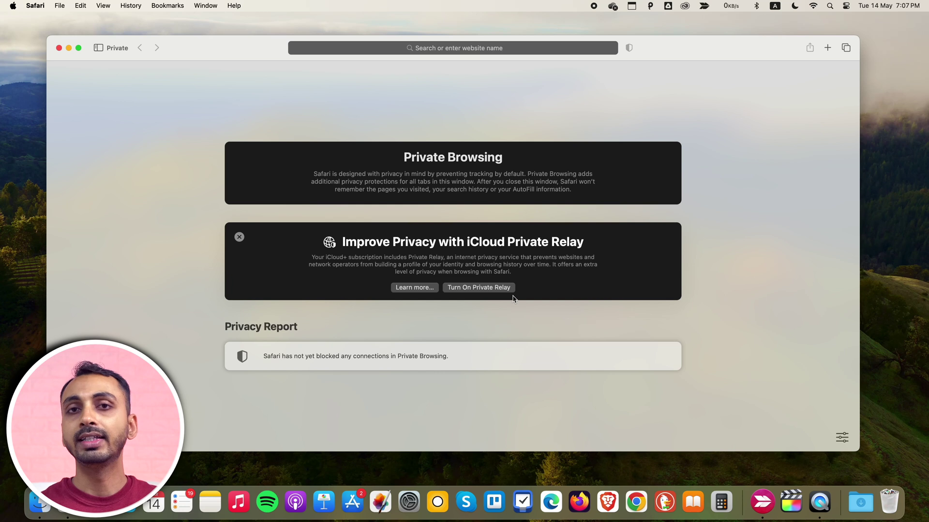
Load netflix.com from the address bar.
click(408, 50)
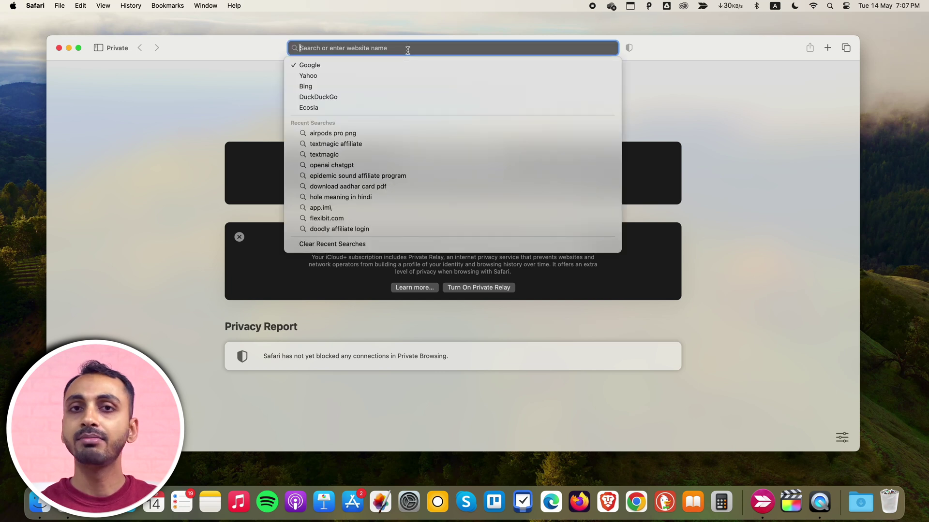
text(netflix.c)
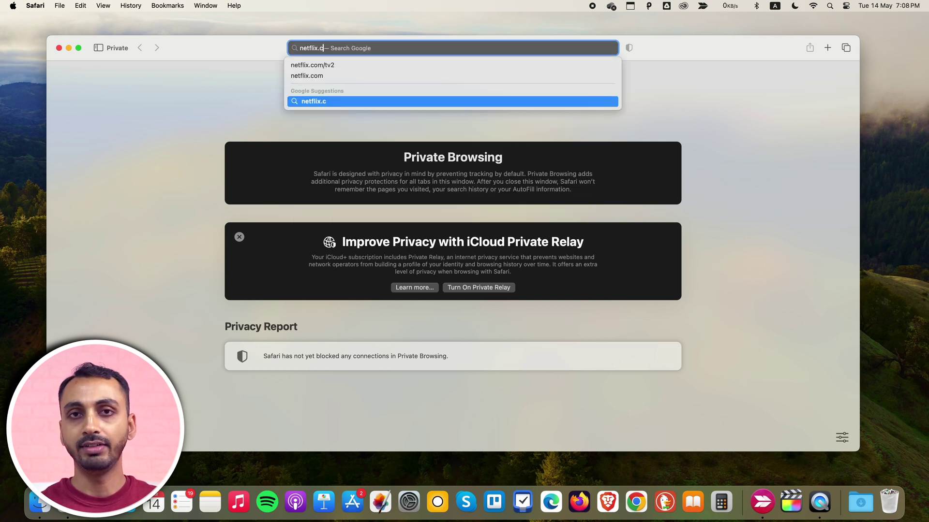
key(Return)
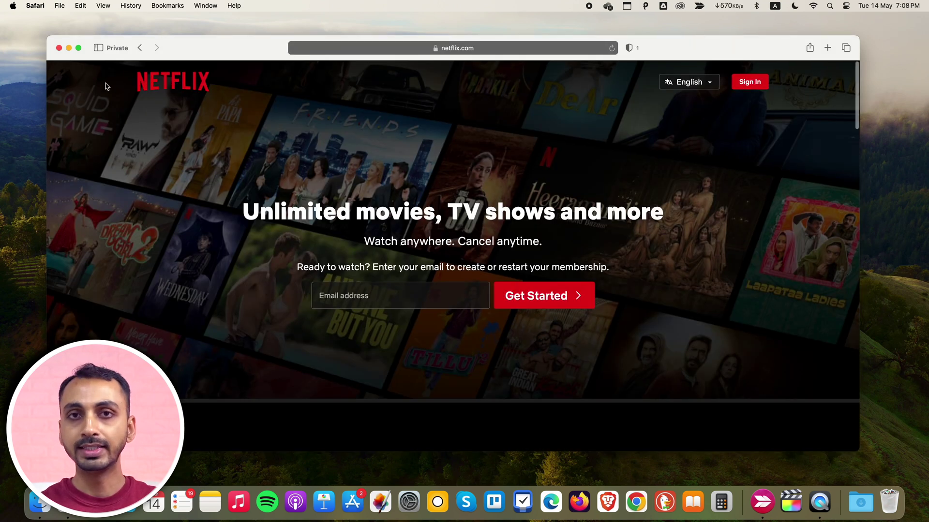
Add netflix.com to the Dock via File > Add to Dock, then launch the Netflix web app.
click(59, 7)
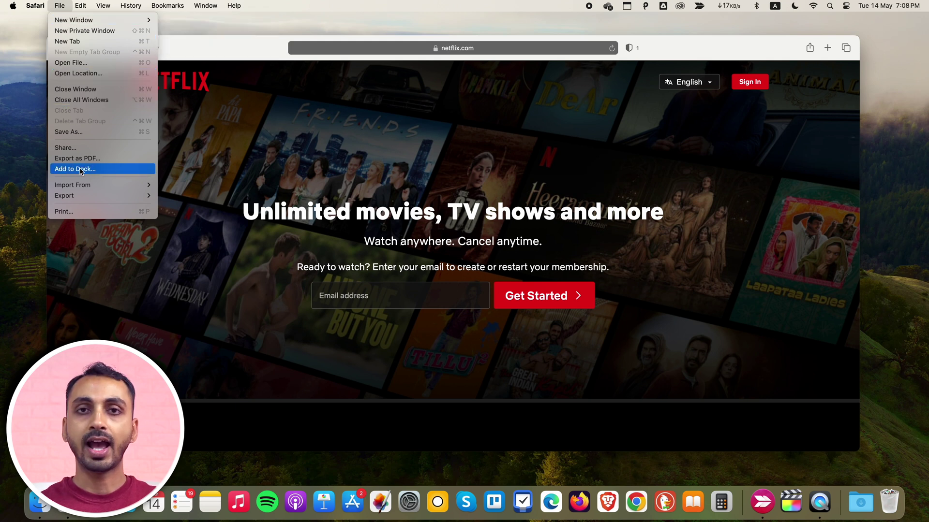
click(105, 169)
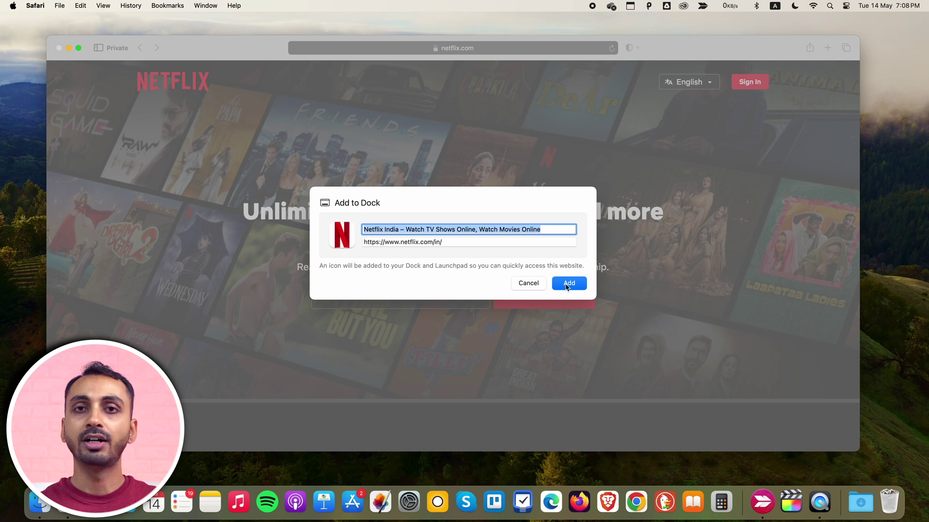
click(569, 283)
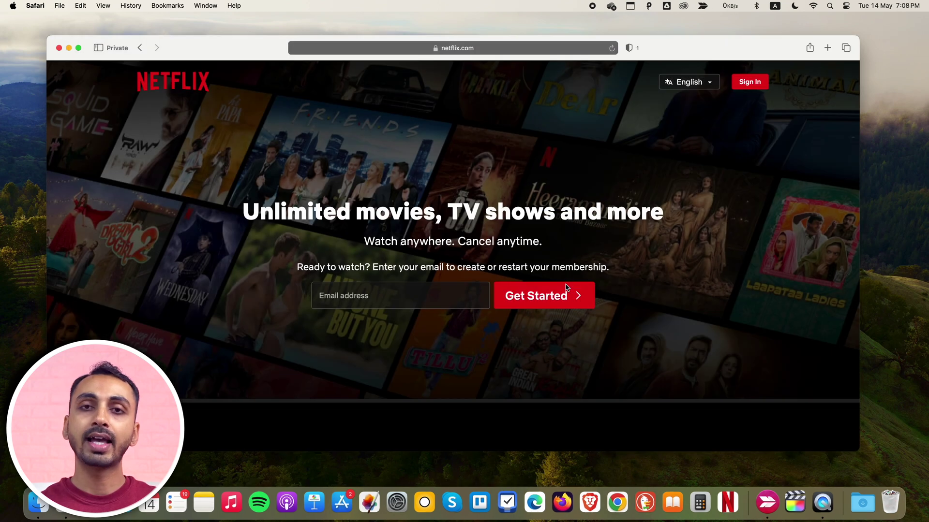
click(727, 502)
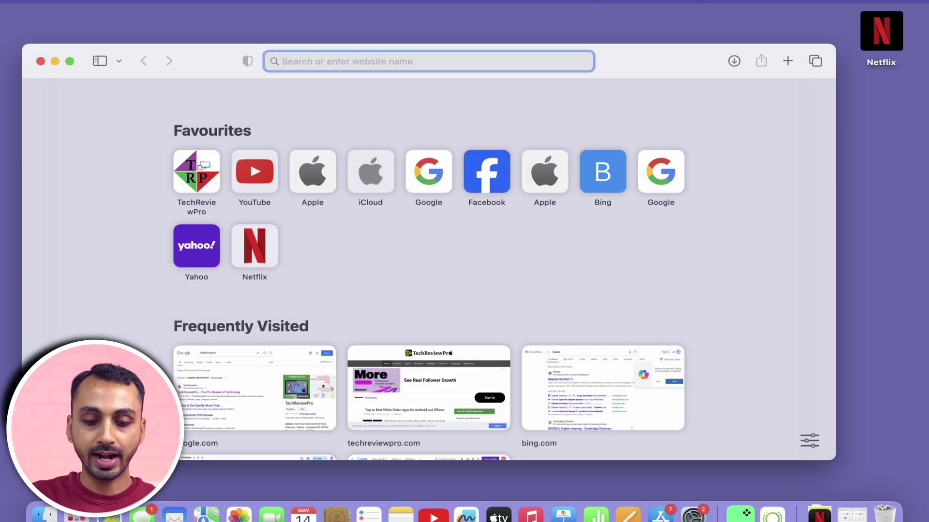
Load netflix.com in a regular window, check the File menu, and select the address.
text(netflix.com)
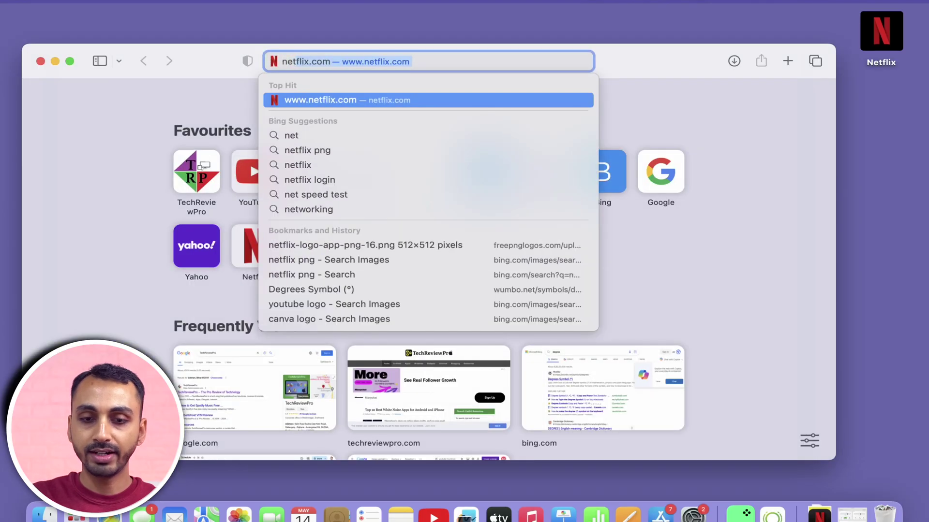
key(Return)
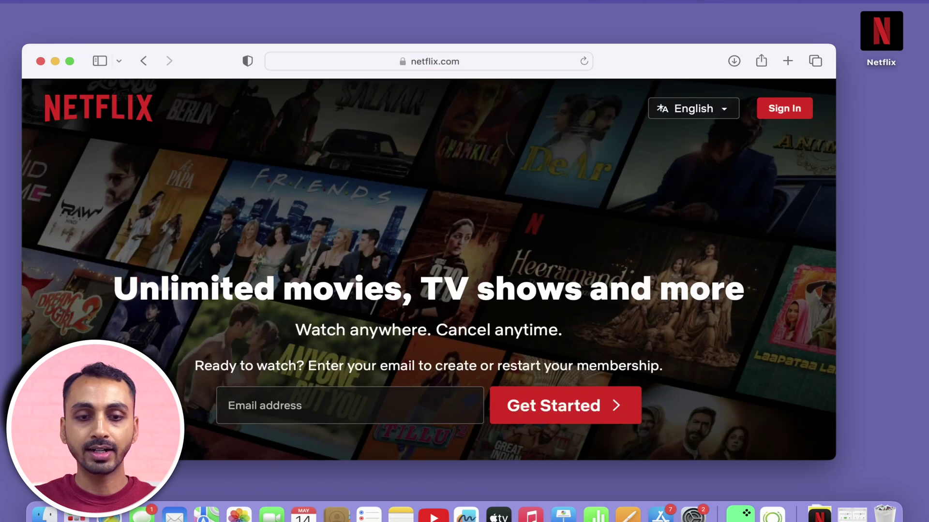
click(88, 4)
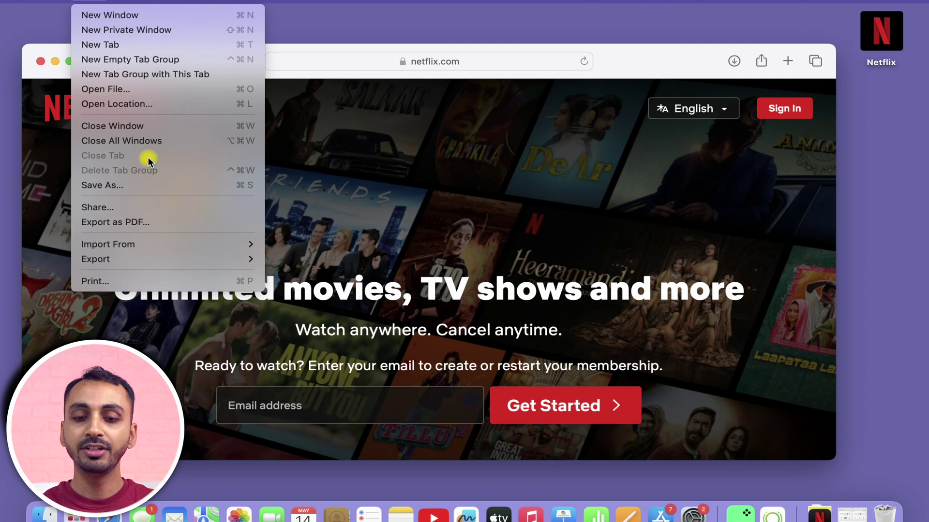
click(434, 91)
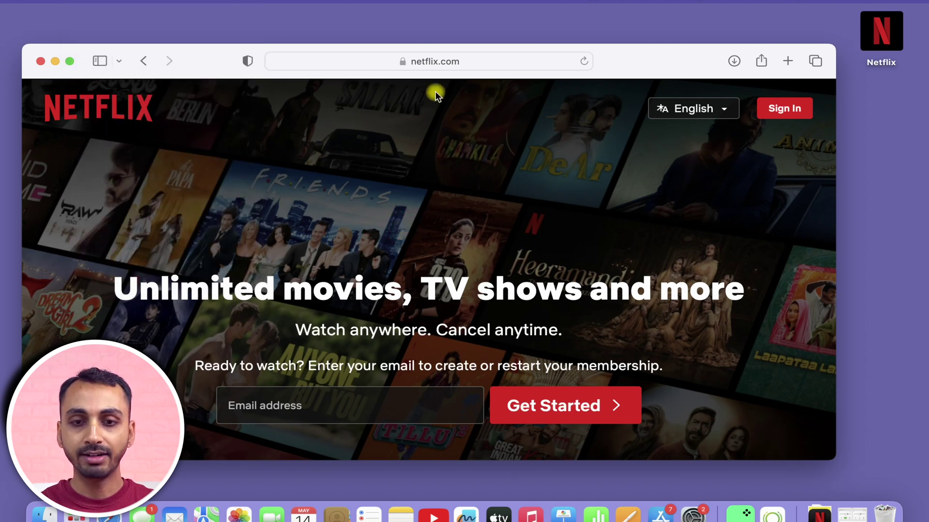
click(495, 60)
click(617, 132)
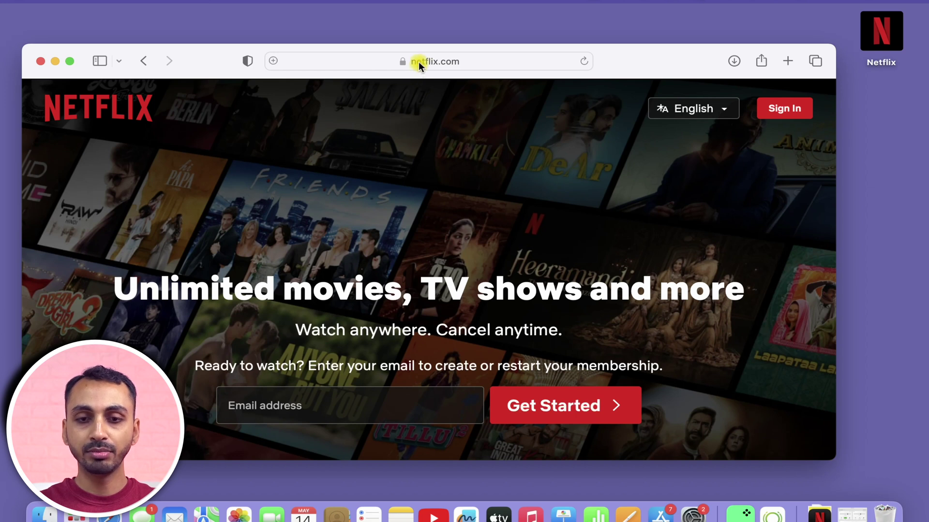
Drag the netflix.com address onto the desktop to create a .webloc link file.
drag(419, 62, 855, 164)
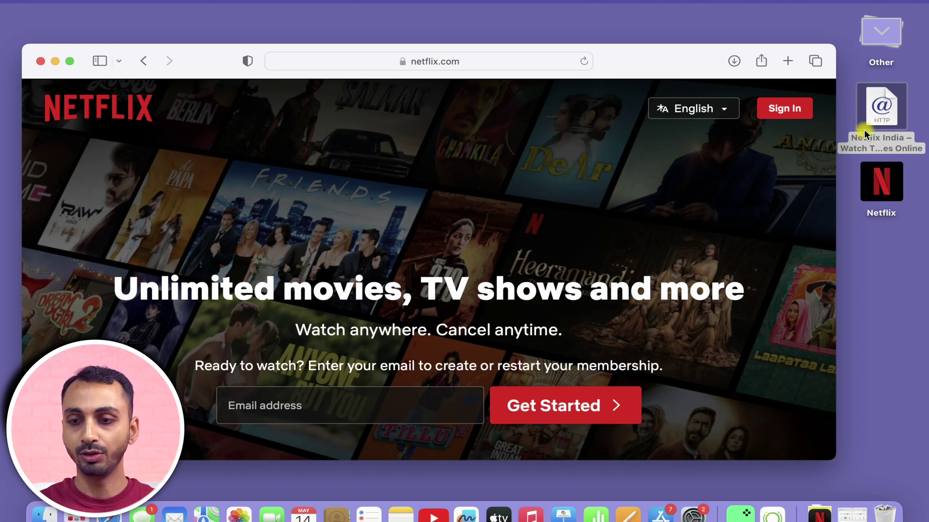
Open macosicons.com in a new Safari tab.
click(787, 61)
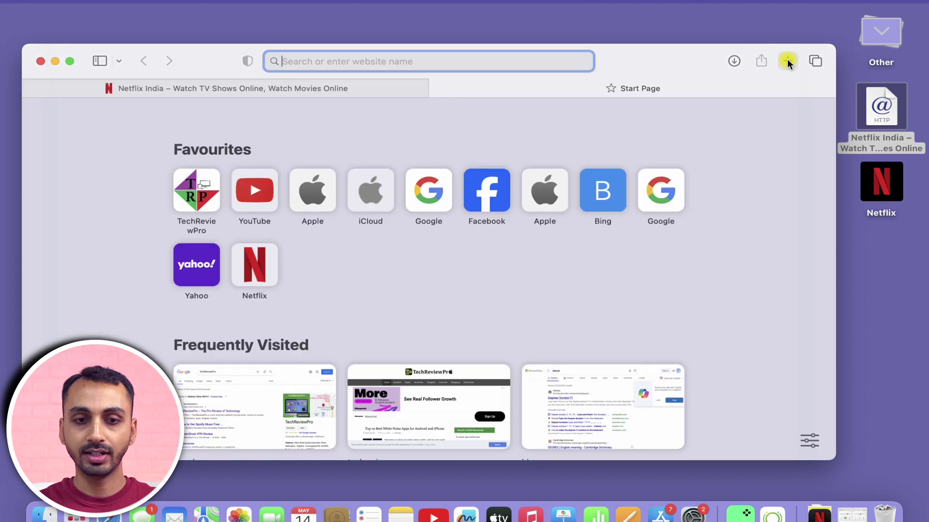
text(macosicons.com — macosicons.com)
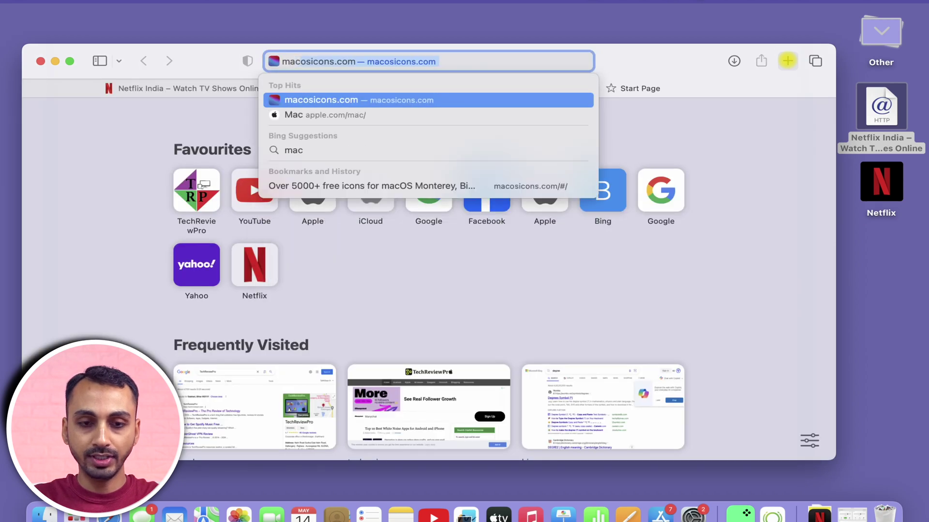
key(Return)
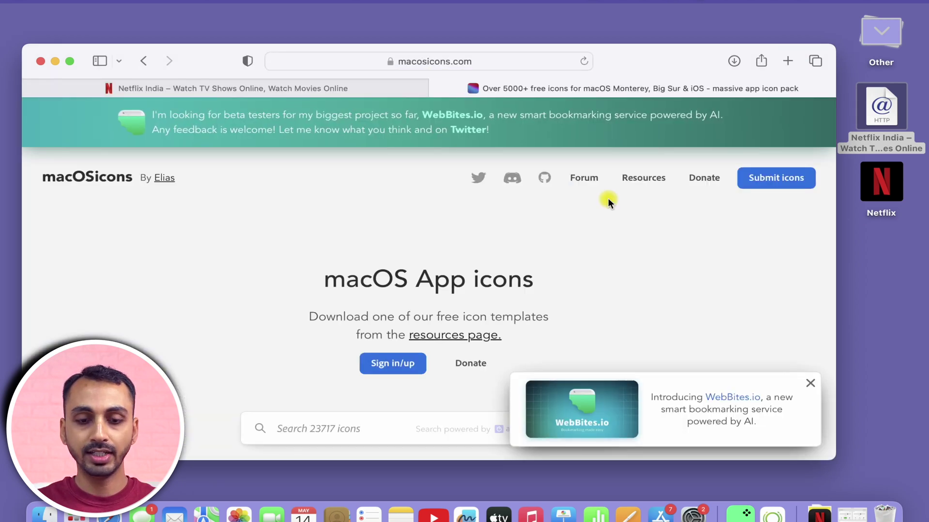
scroll(608, 199, down, 3)
Search macOSicons for 'netflix' and download a Netflix icon.
click(328, 306)
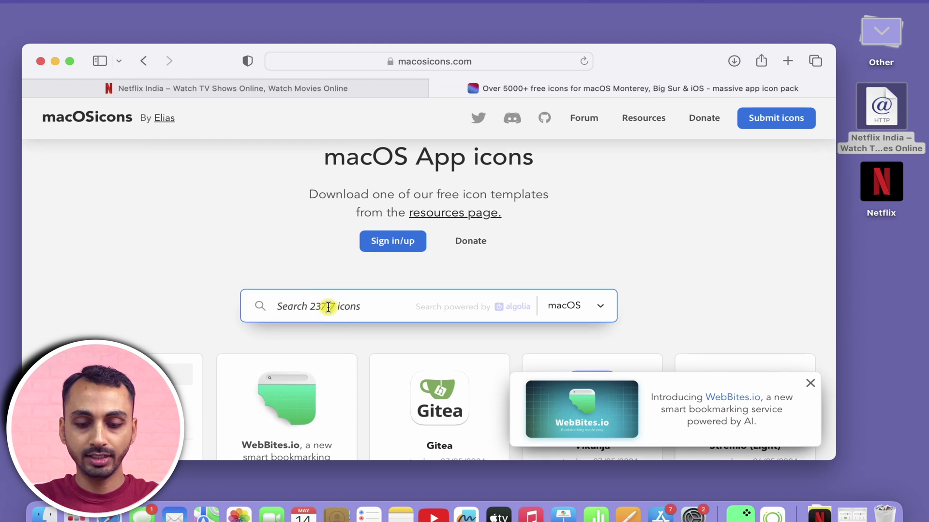
text(netflix)
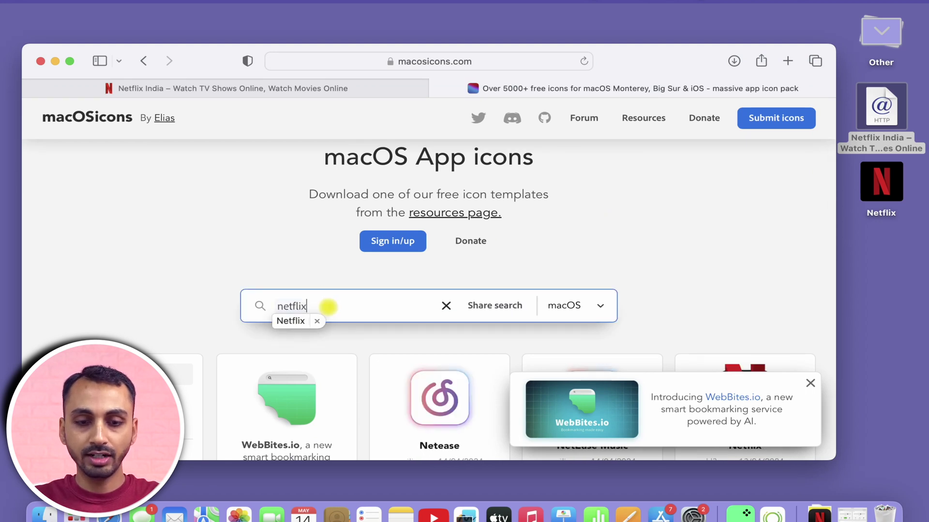
key(Return)
scroll(435, 286, down, 5)
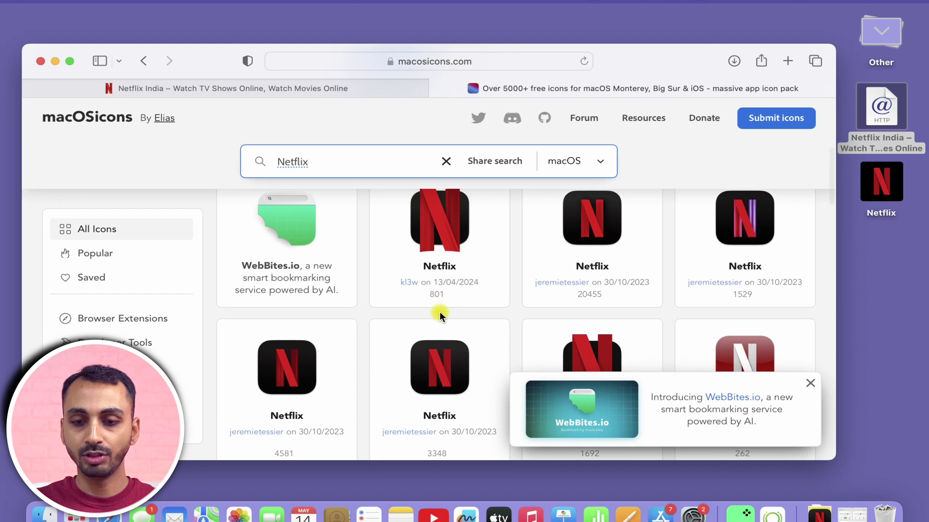
scroll(515, 316, down, 2)
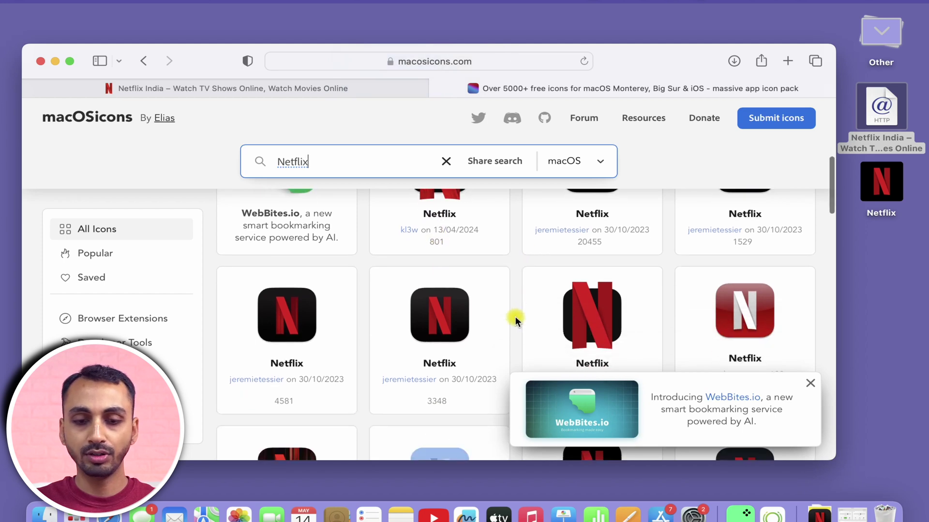
click(286, 327)
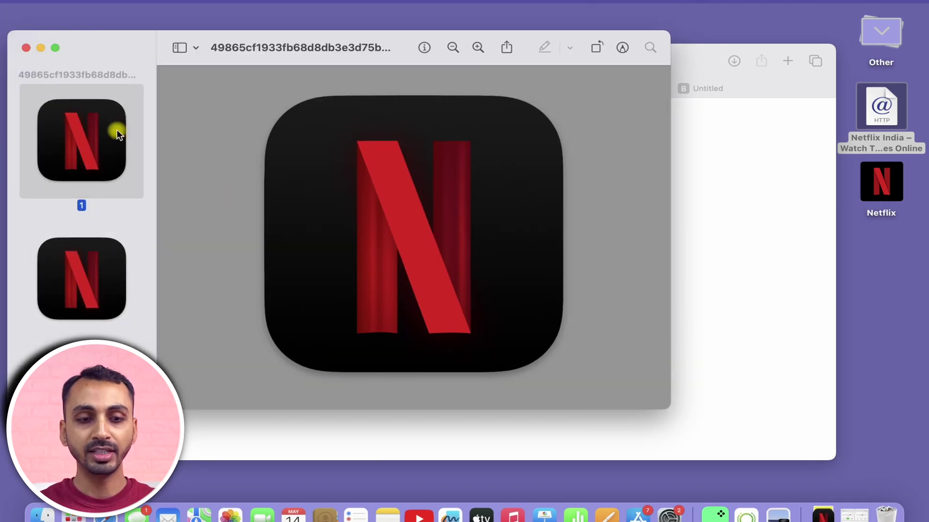
Copy the Netflix icon from Preview and paste it into the link file's Get Info icon.
key(super+c)
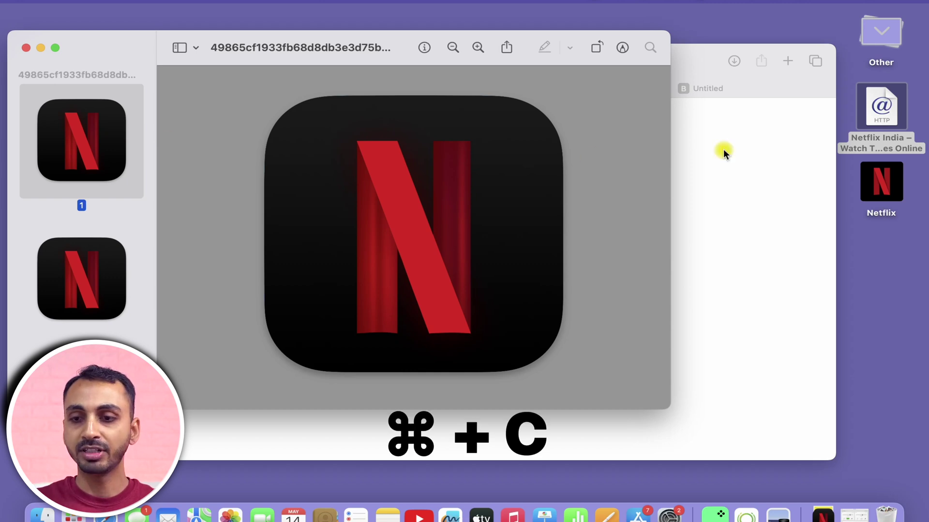
click(872, 115)
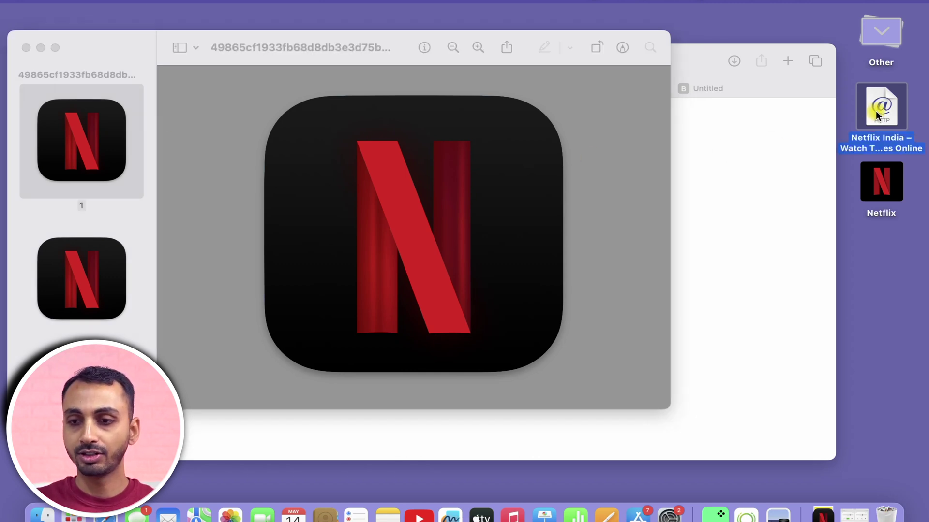
right_click(875, 111)
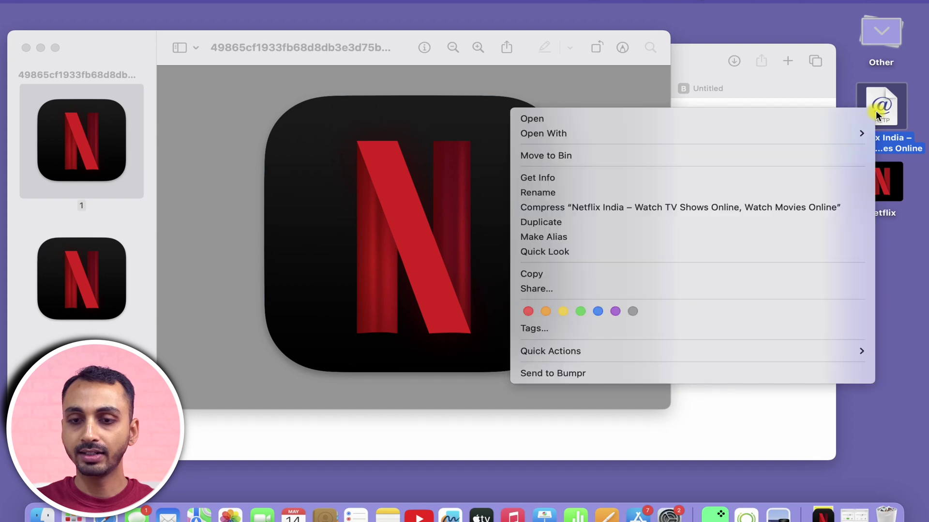
click(722, 175)
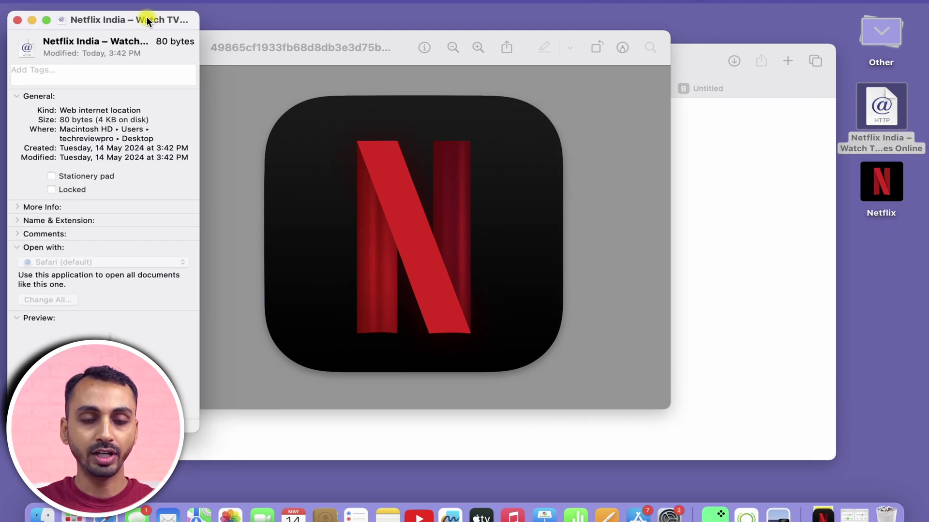
drag(150, 17, 515, 11)
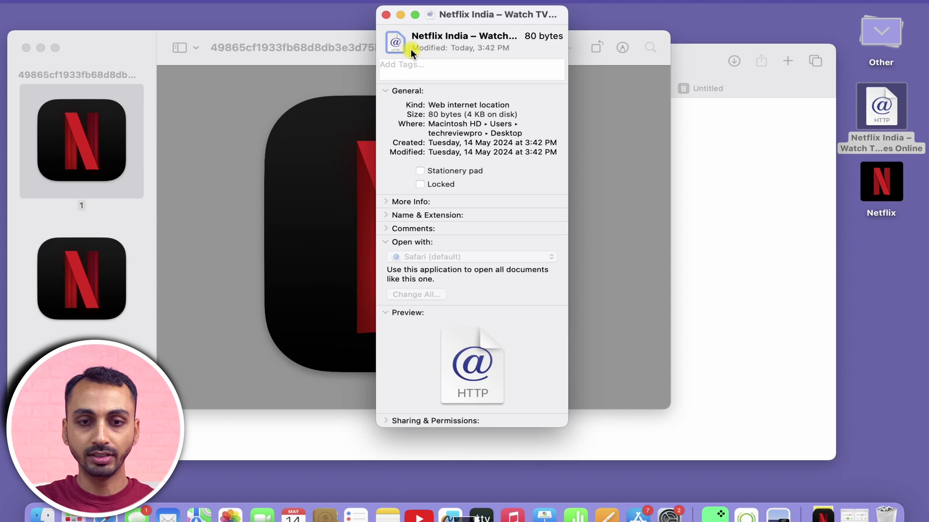
key(super+v)
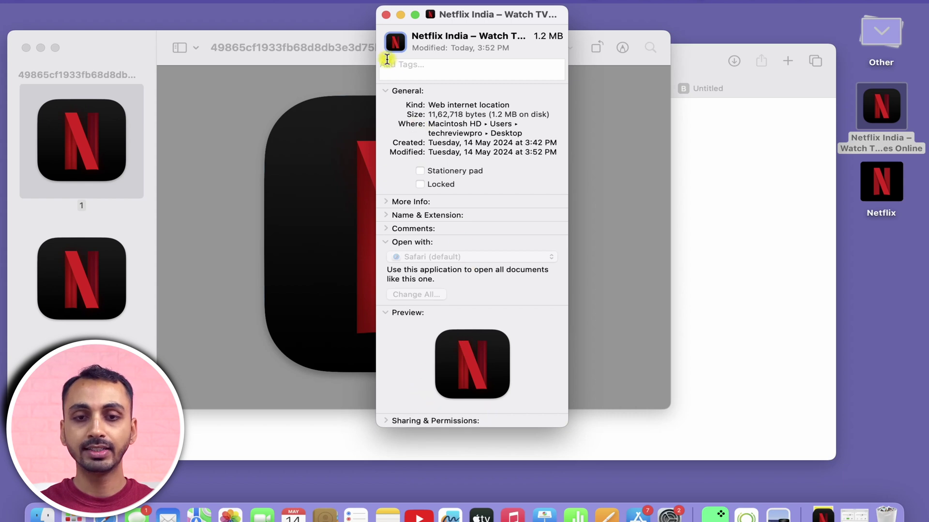
click(386, 14)
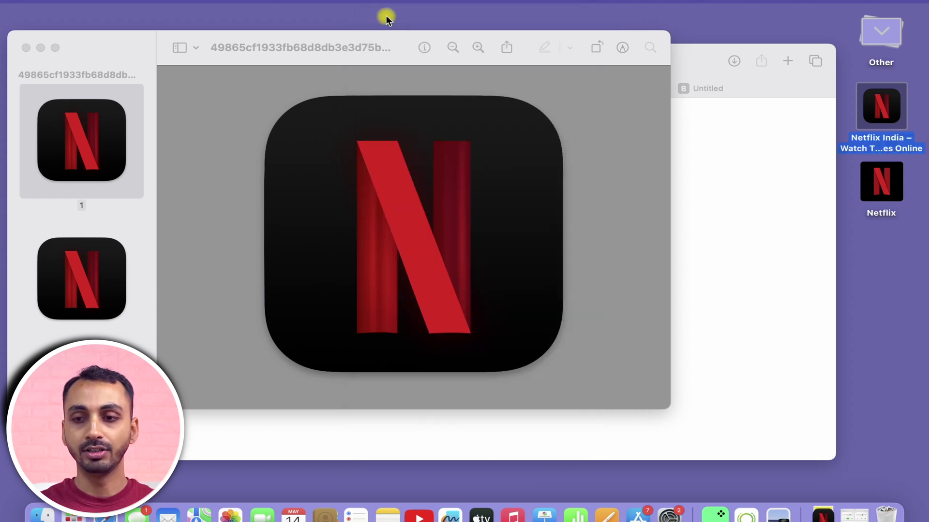
Rename the desktop link to 'Netflix India' and confirm it opens netflix.com in Safari.
double_click(877, 121)
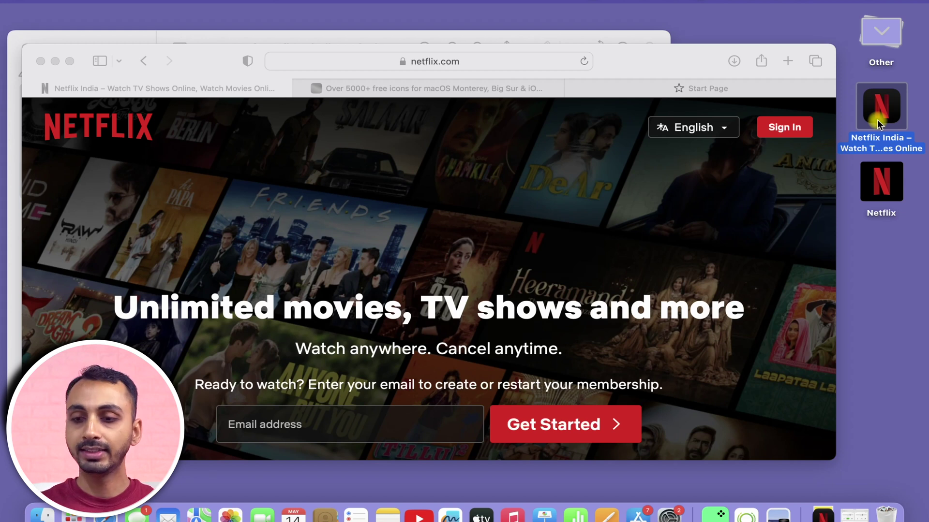
click(877, 142)
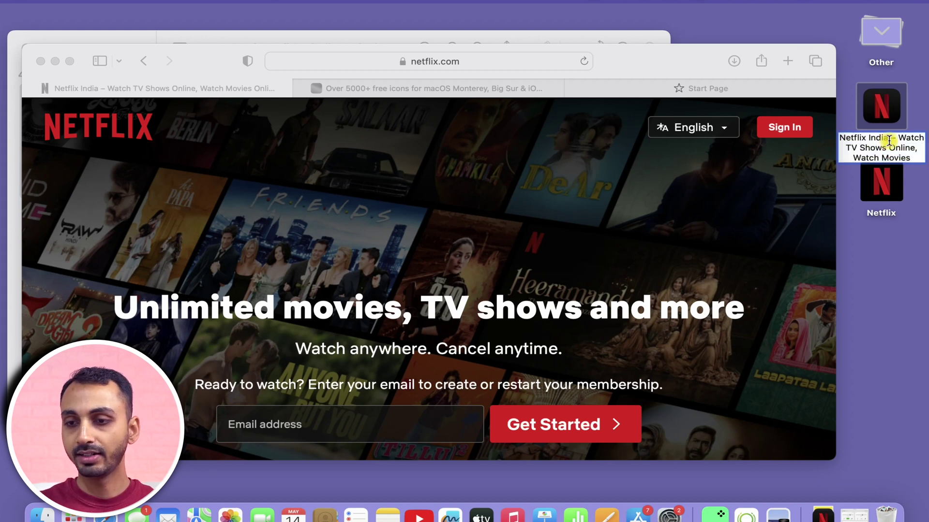
drag(889, 140, 910, 159)
key(BackSpace)
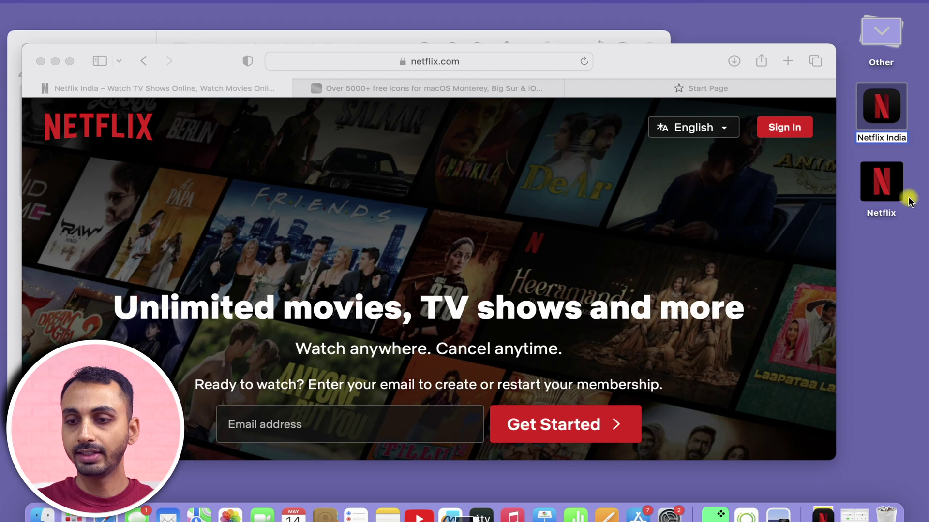
click(913, 153)
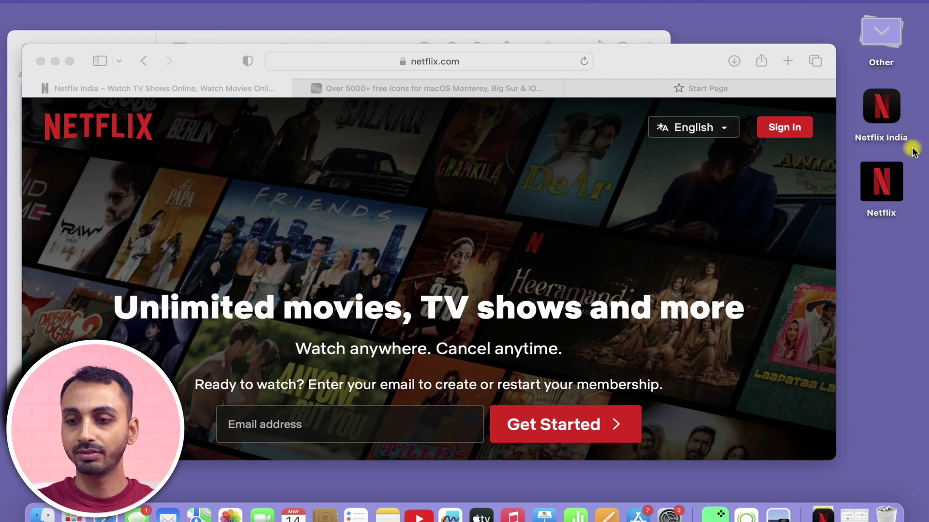
double_click(878, 103)
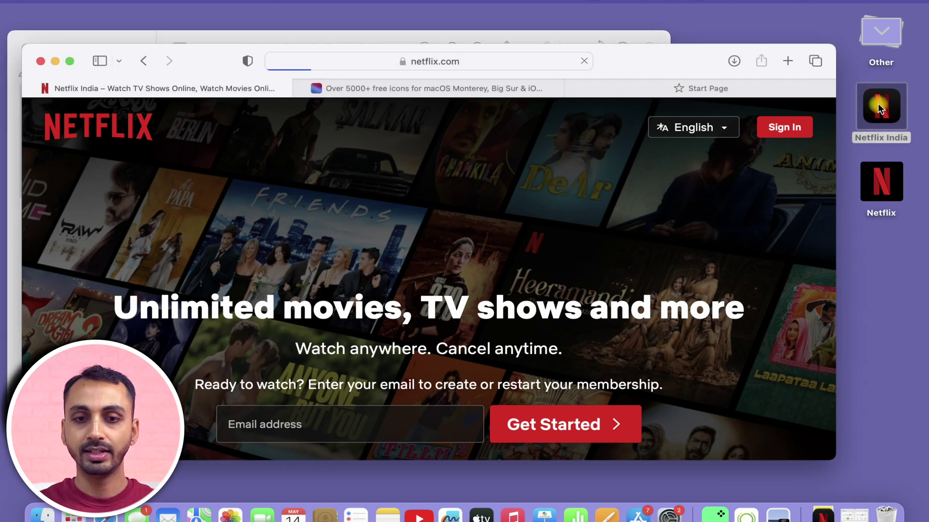